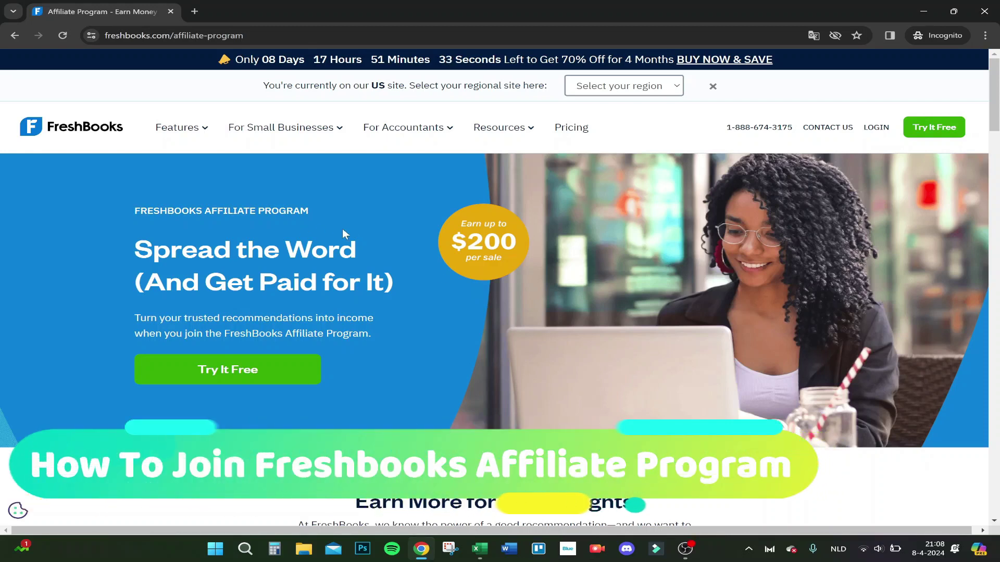
In a new tab, search Google for 'freshbooks affliate' and open the FreshBooks Affiliate Program result
left_click(196, 10)
type("freshbooks affliate")
key("Return")
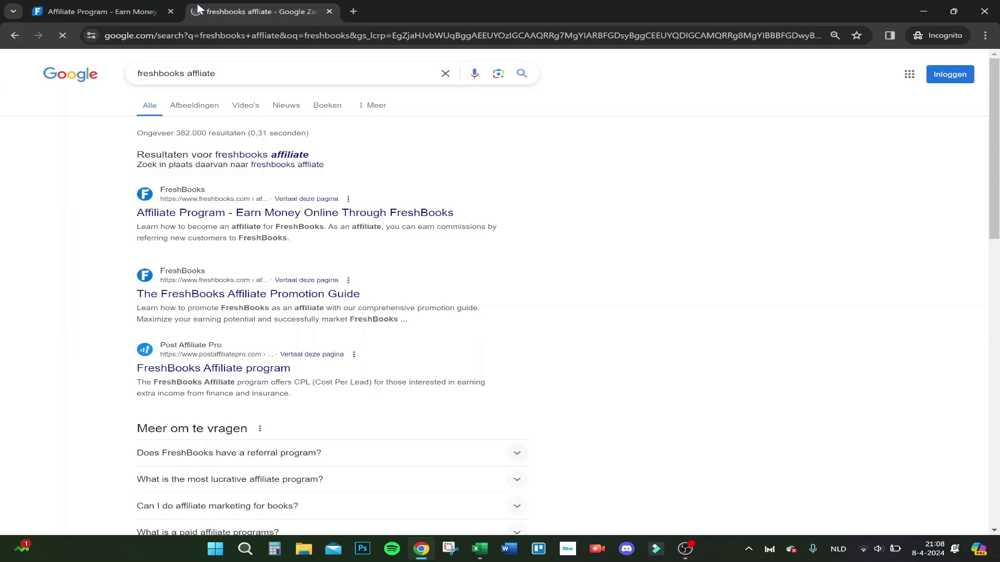
left_click(261, 155)
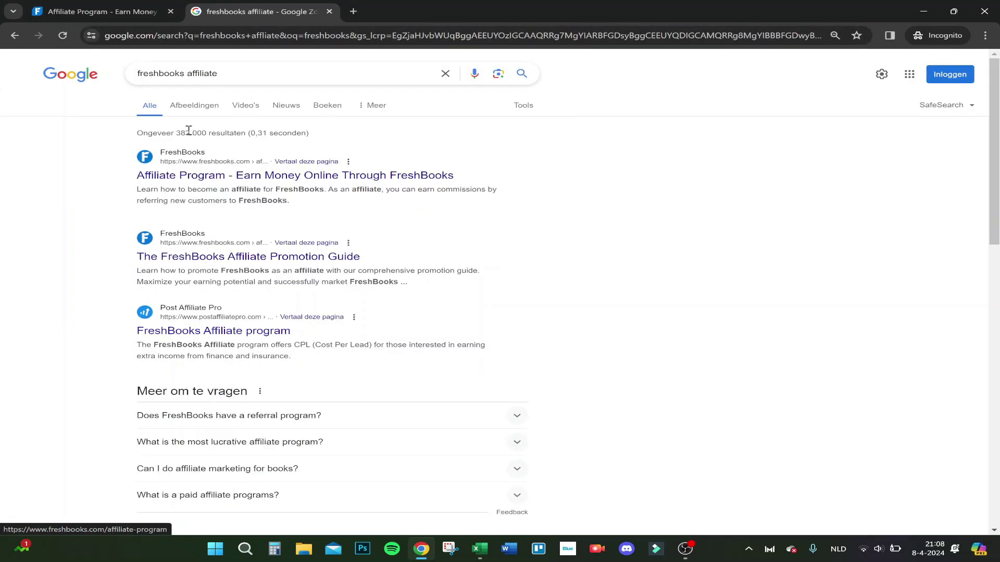
left_click(213, 179)
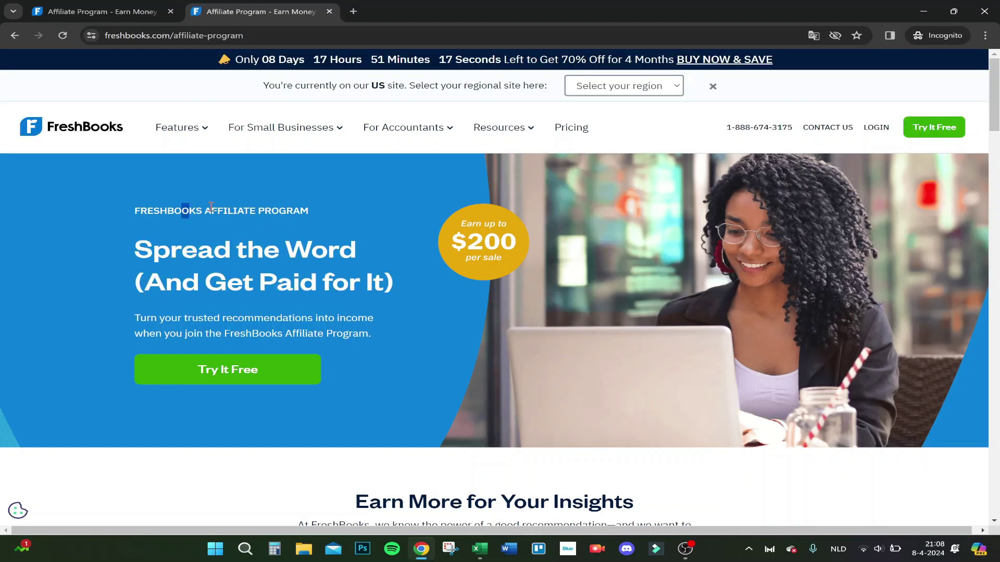
Start the FreshBooks affiliate sign-up and enter a username and the start of a password
left_click(213, 374)
left_click(273, 339)
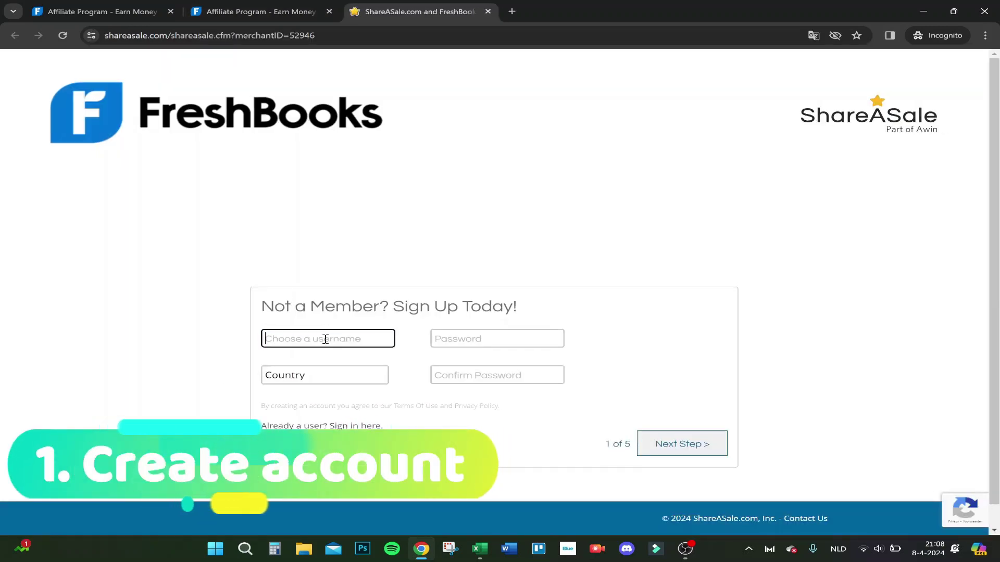
type("FindYourS")
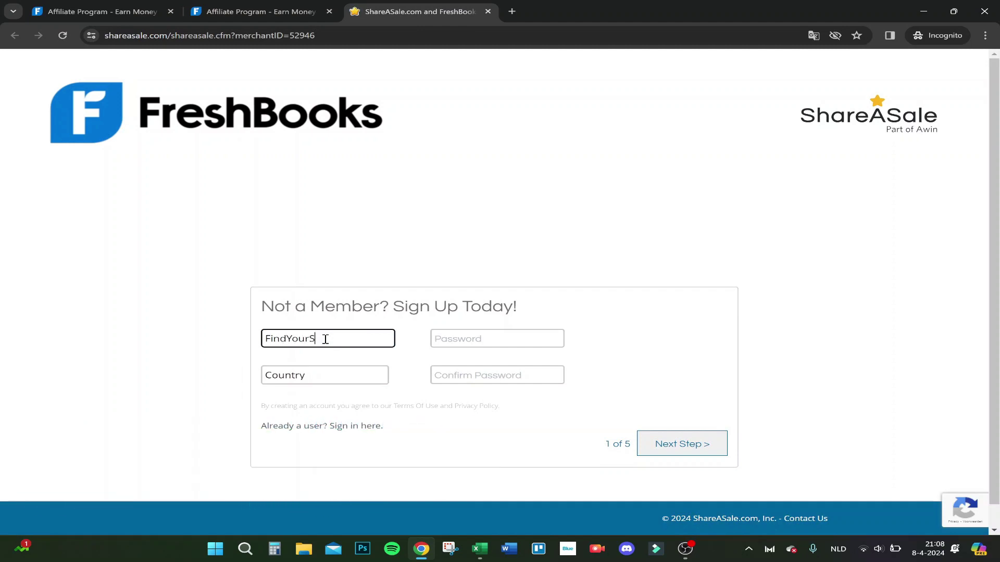
type("olution")
key("Tab")
type("f")
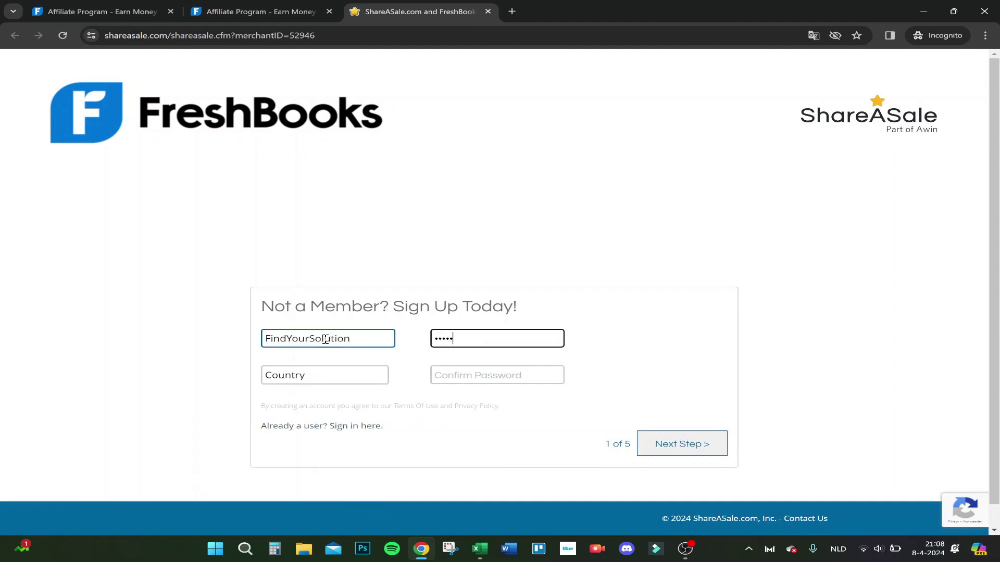
Select Netherlands as the country
left_click(328, 374)
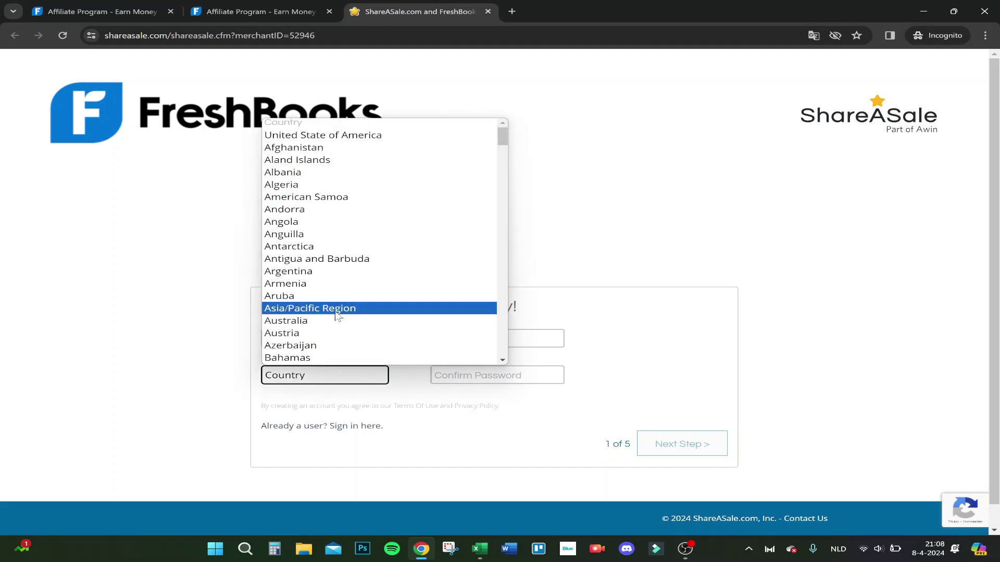
scroll(337, 314, "down", 20)
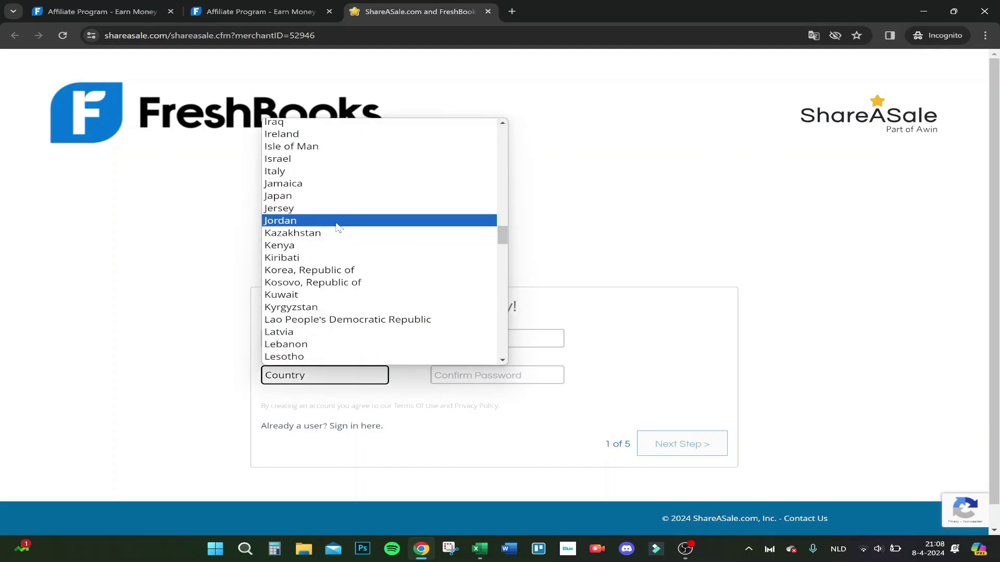
scroll(339, 225, "down", 7)
scroll(337, 227, "down", 8)
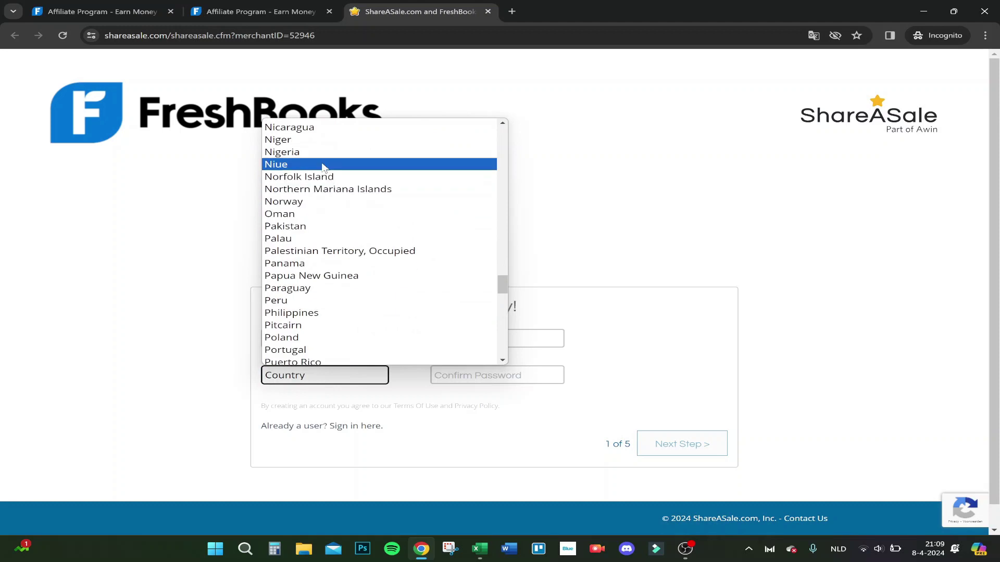
scroll(323, 232, "up", 5)
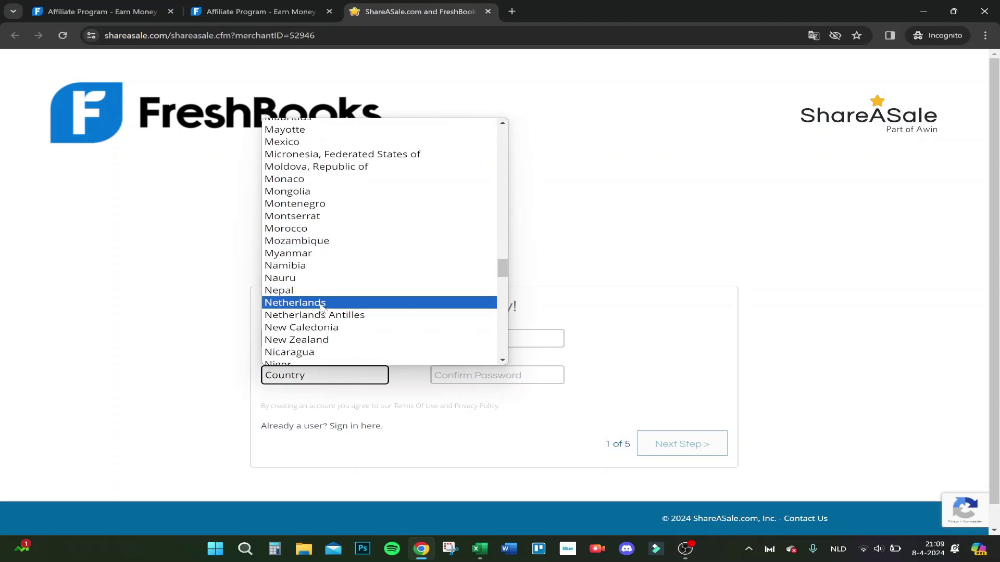
left_click(323, 298)
Retype the password and its confirmation so both fields should match
left_click(510, 379)
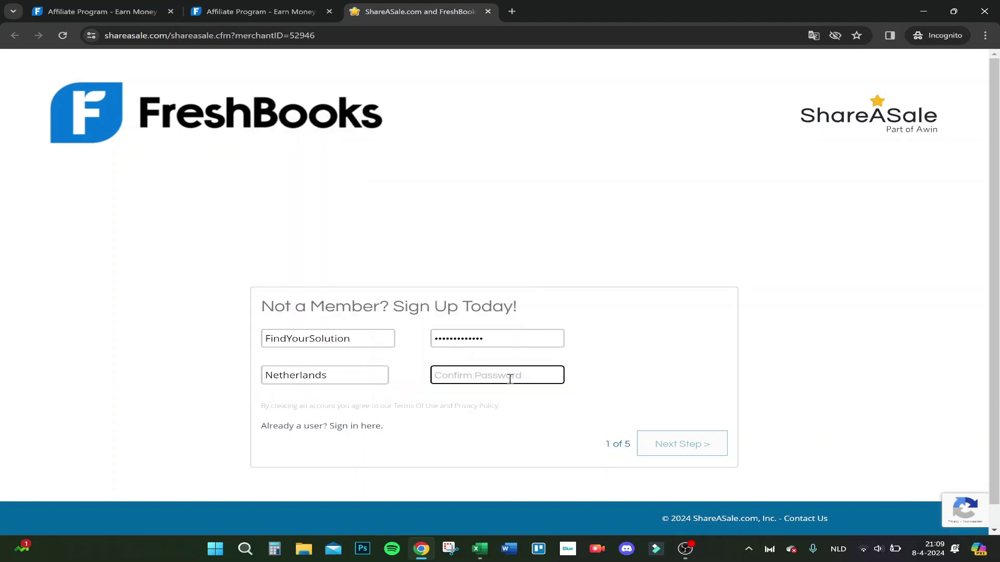
type("•••••")
left_click(520, 345)
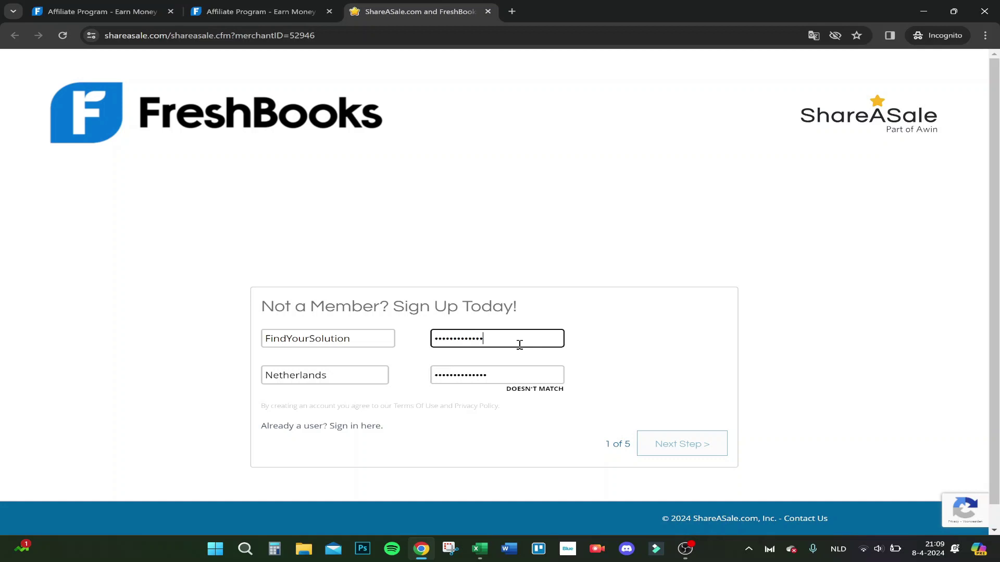
key("ctrl+a")
type("••")
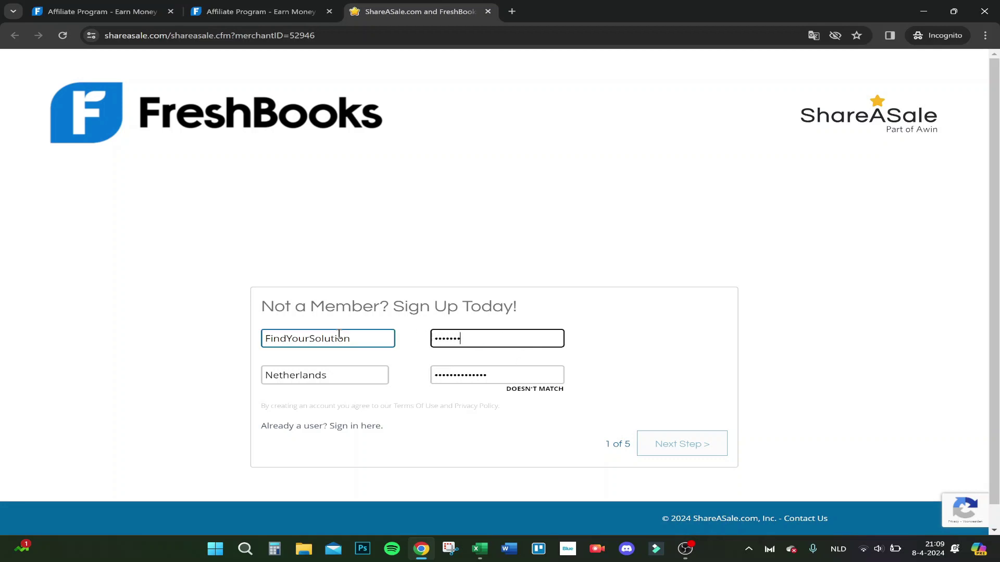
type("•••")
key("Tab")
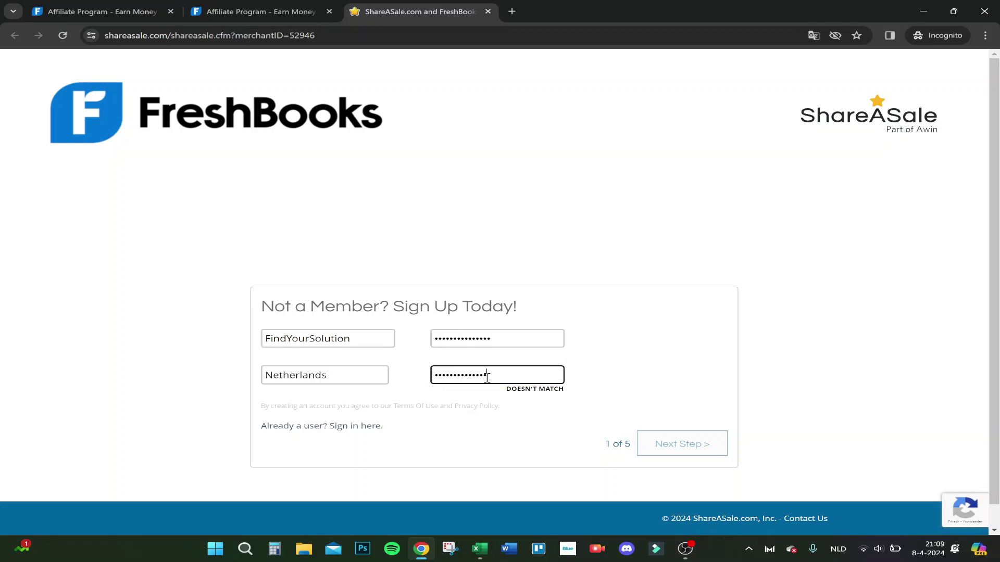
key("ctrl+a")
type("•••")
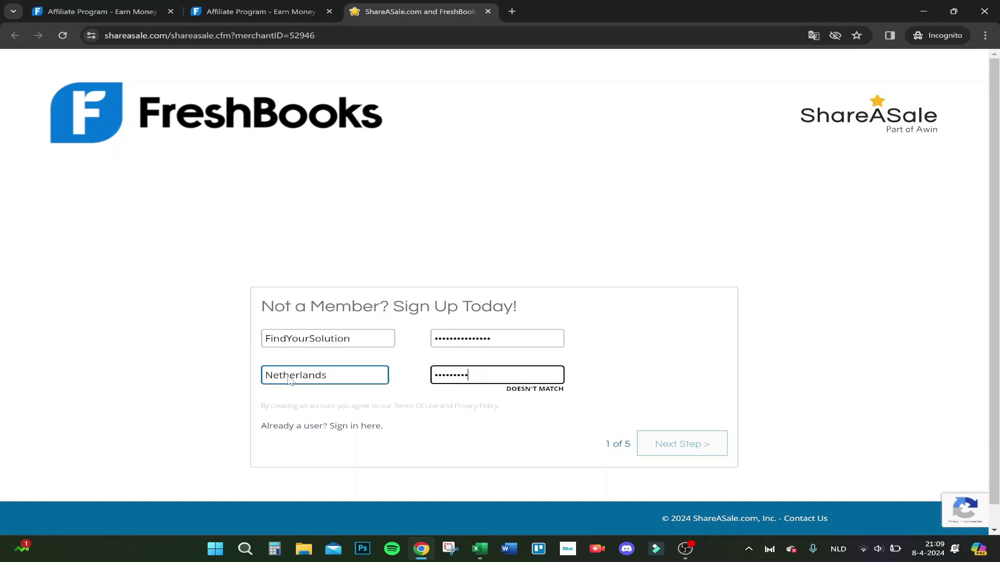
type("•")
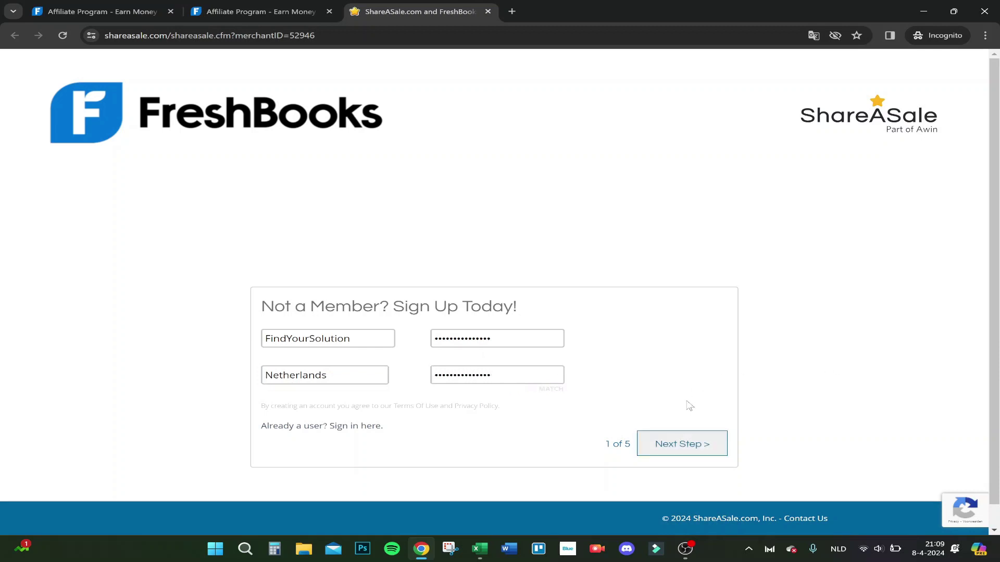
Resubmit the first step with a saved alternate username, since the original username was taken
left_click(688, 437)
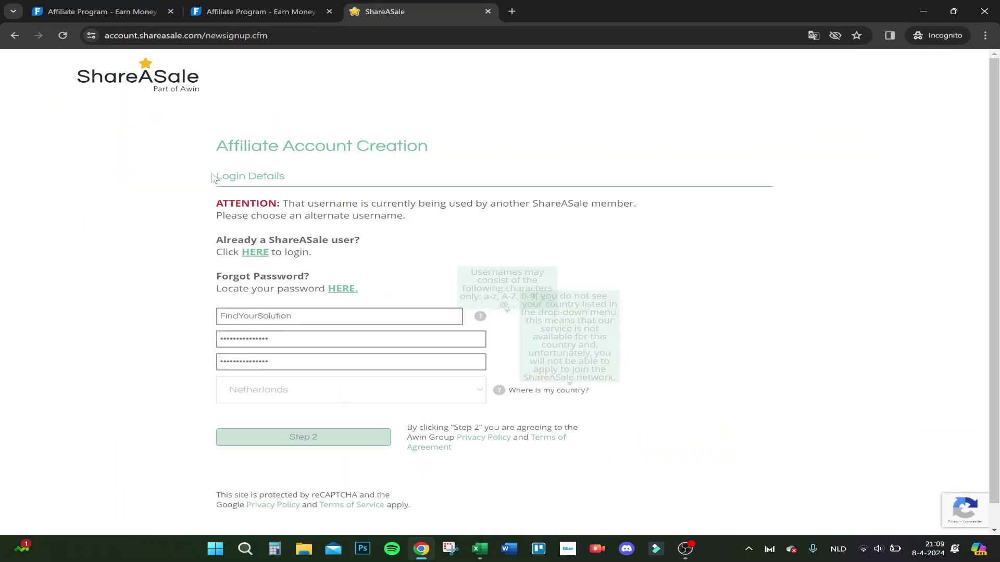
left_click_drag(304, 215, 491, 223)
left_click(491, 223)
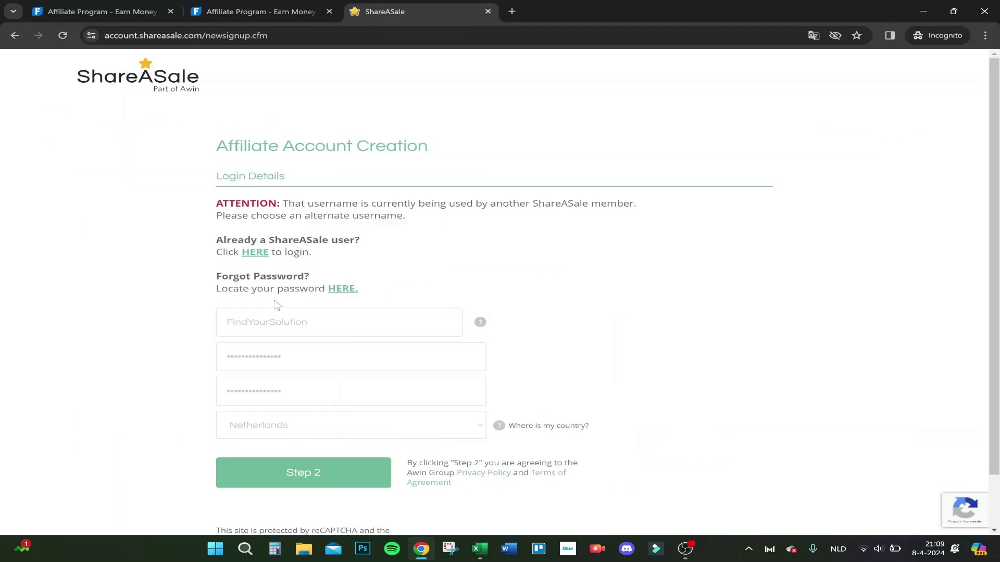
left_click(306, 328)
key("Down")
key("Down")
key("Return")
left_click(298, 472)
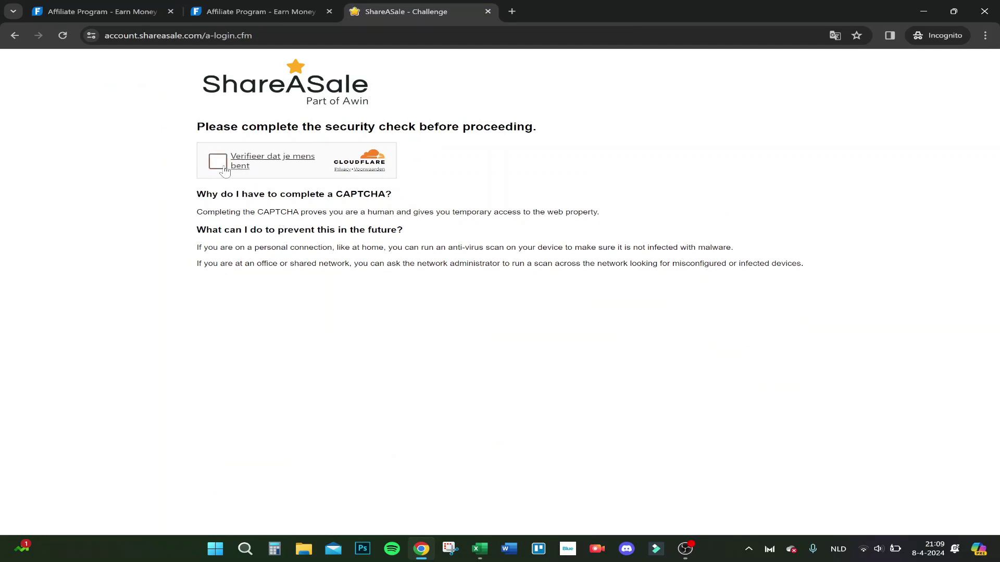
Pass the human check, enter the YouTube channel website, and choose Multiple Languages including English
left_click(224, 167)
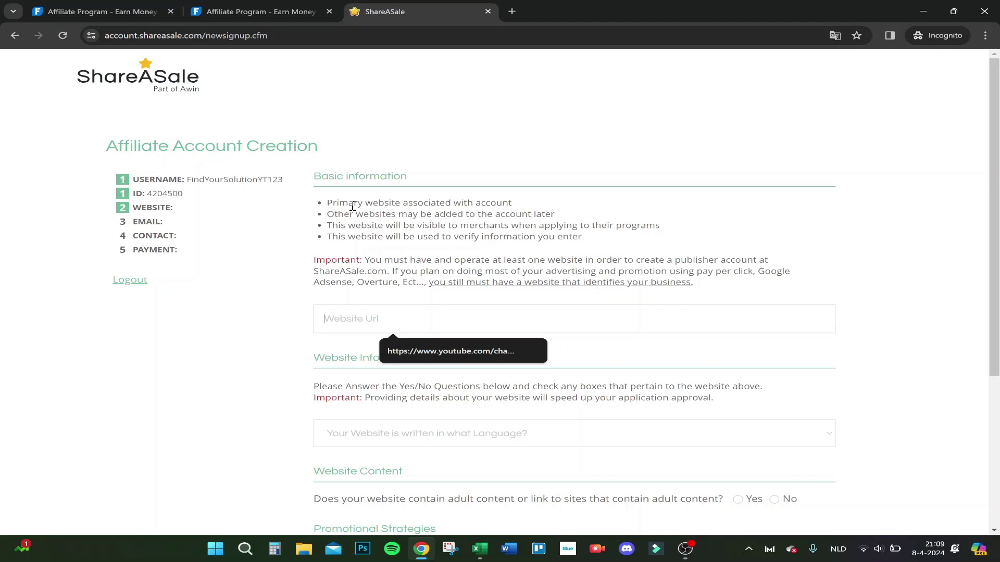
left_click(497, 351)
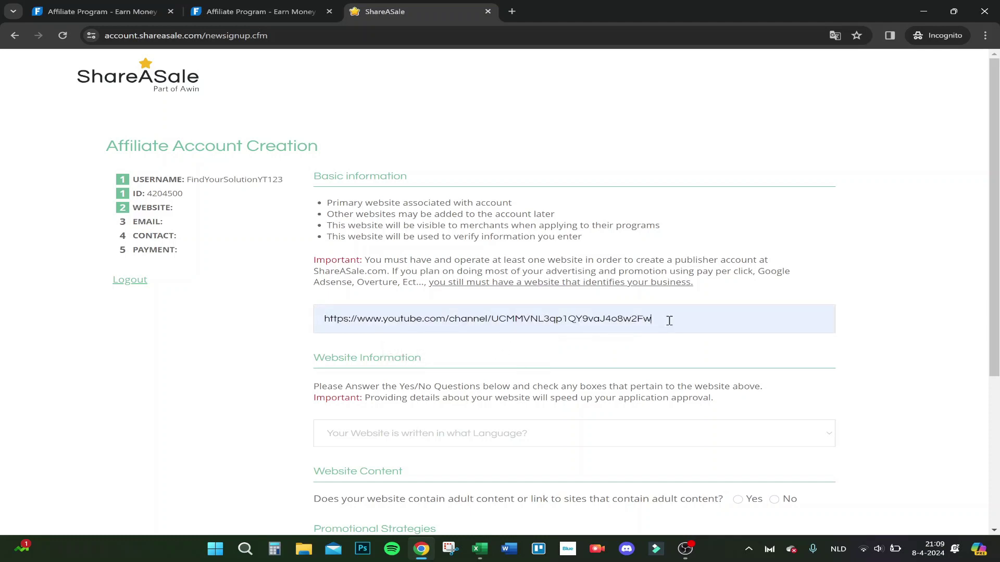
left_click_drag(659, 320, 283, 328)
left_click(350, 355)
scroll(351, 355, "down", 2)
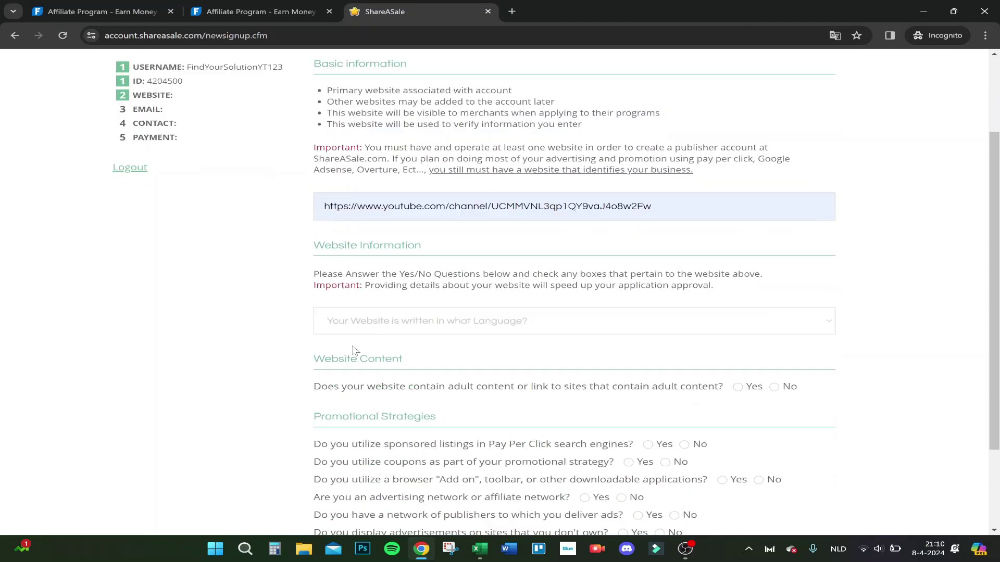
left_click(398, 319)
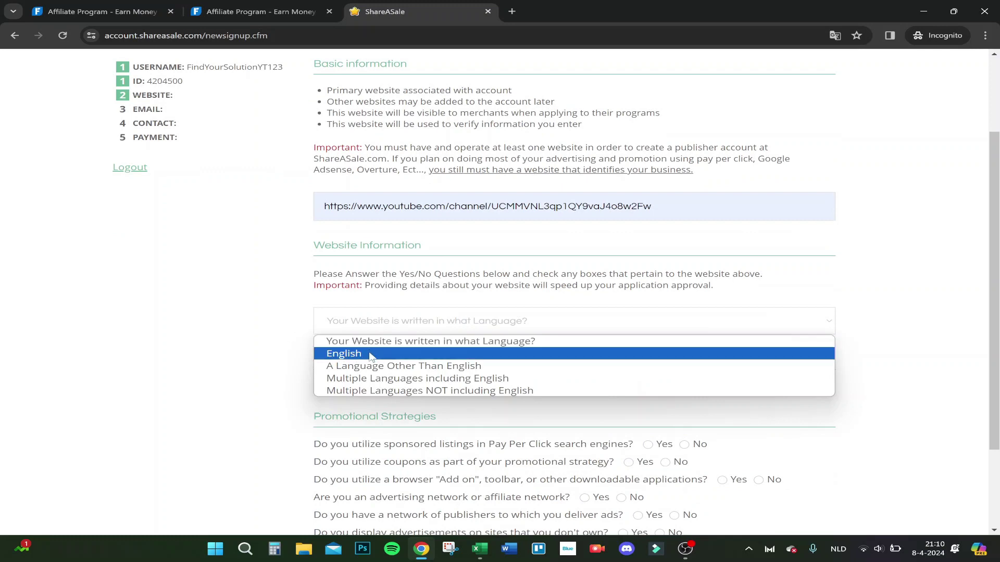
left_click(371, 378)
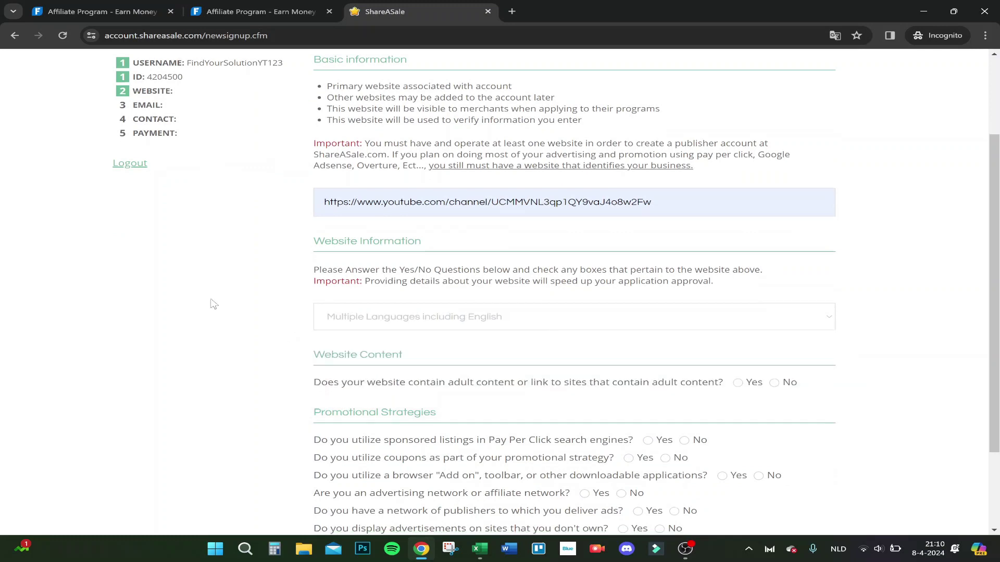
scroll(250, 294, "down", 2)
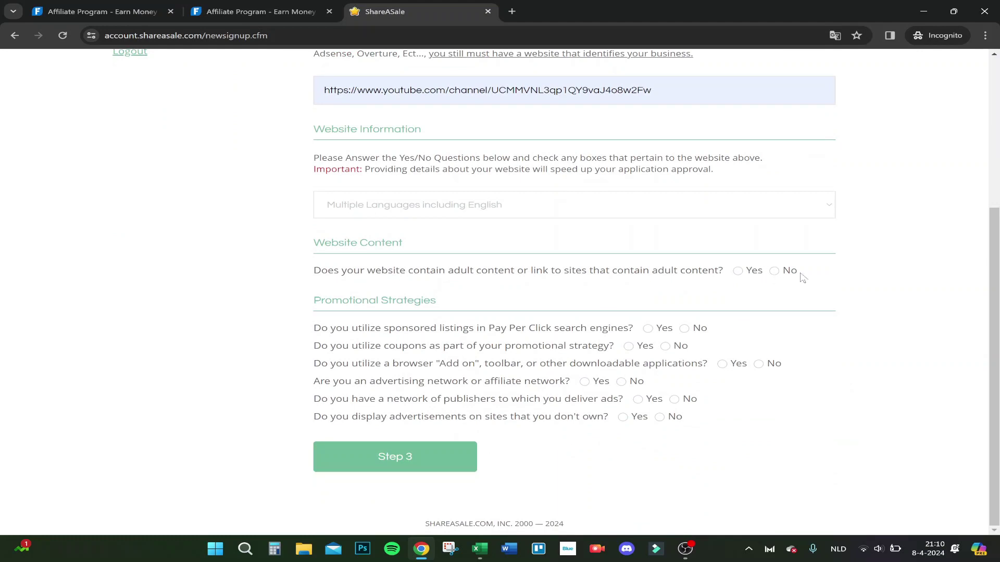
Answer No to adult content, pay-per-click, coupons, ad network and third-party ads, then submit
left_click(776, 271)
left_click(684, 328)
left_click(665, 347)
left_click(622, 382)
left_click(659, 418)
left_click(364, 444)
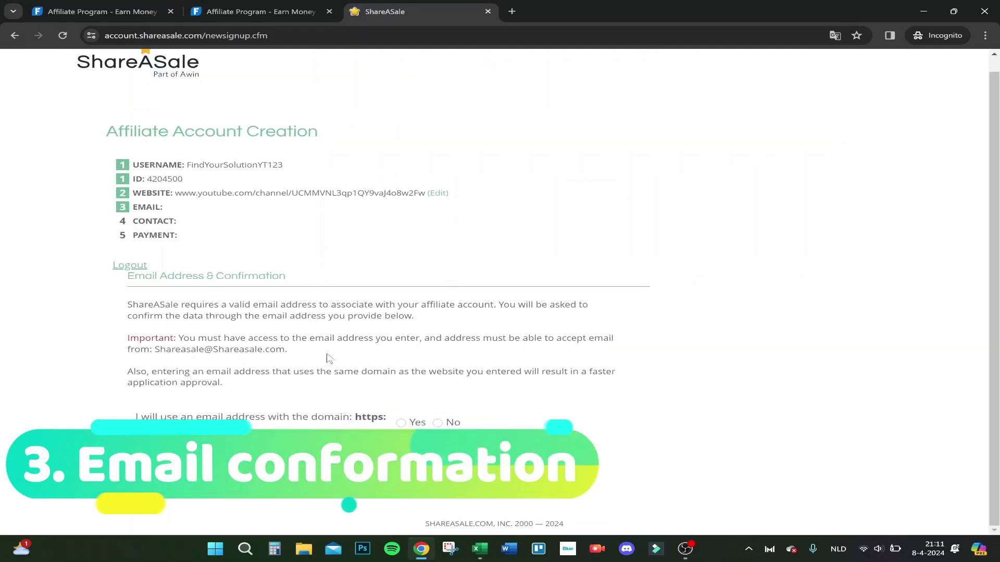
Choose the standard application without a same-domain email, fill in the saved email address, and submit
left_click(437, 424)
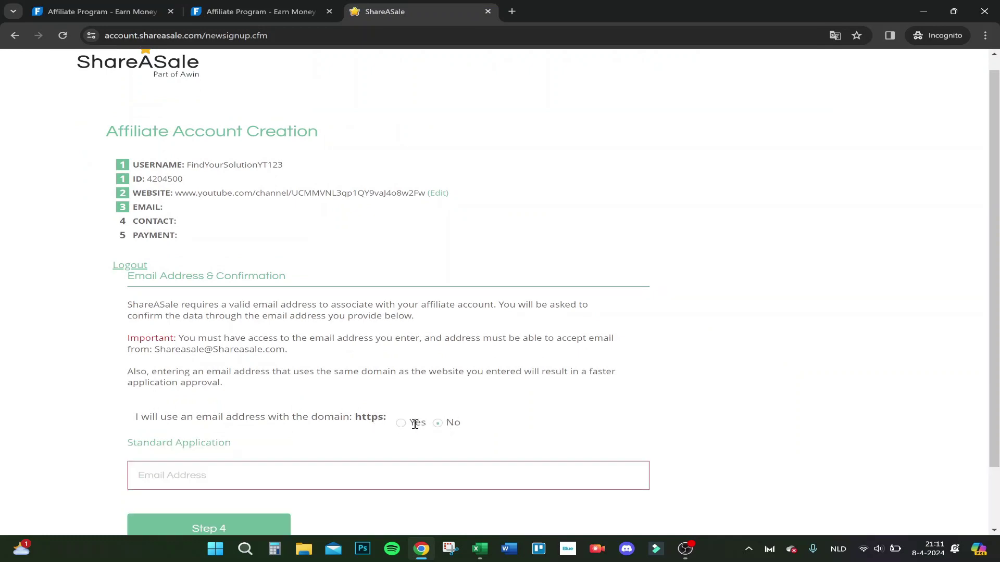
left_click(400, 423)
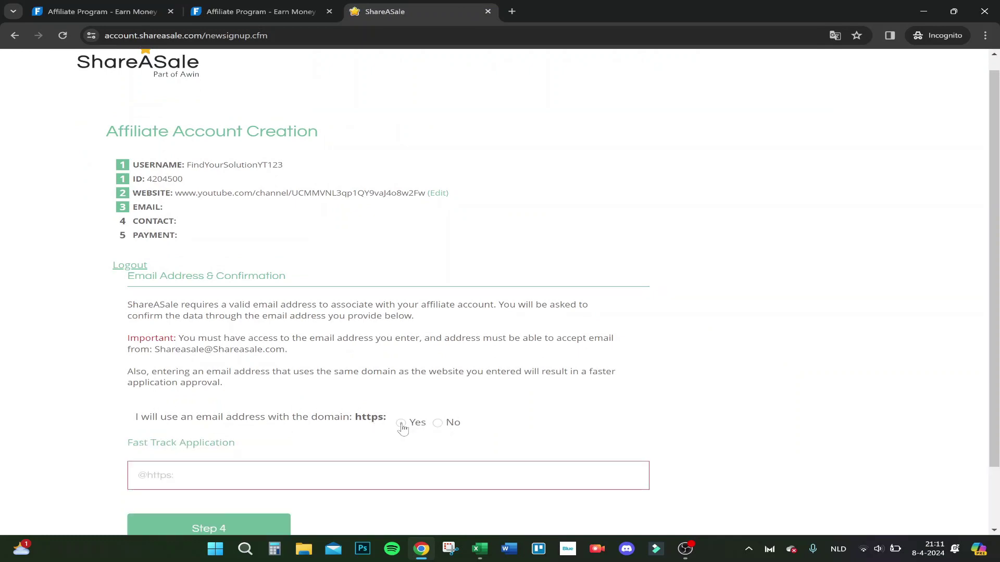
left_click(438, 424)
left_click(313, 485)
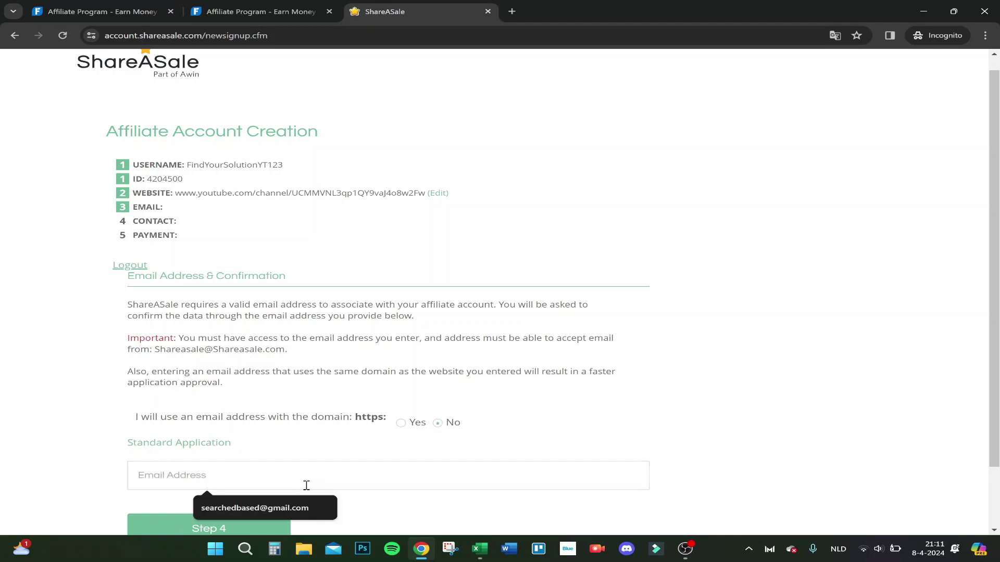
left_click(302, 505)
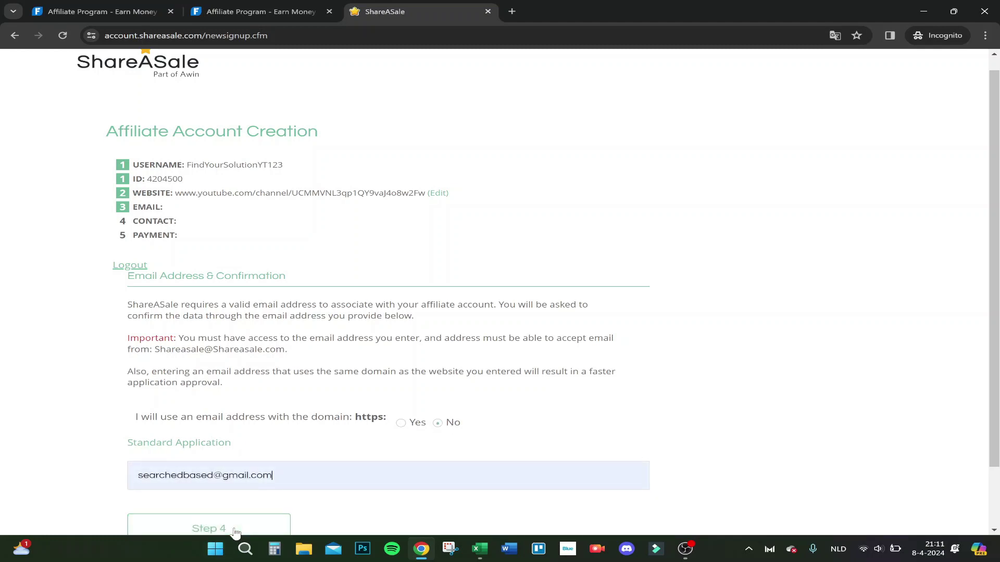
left_click(232, 528)
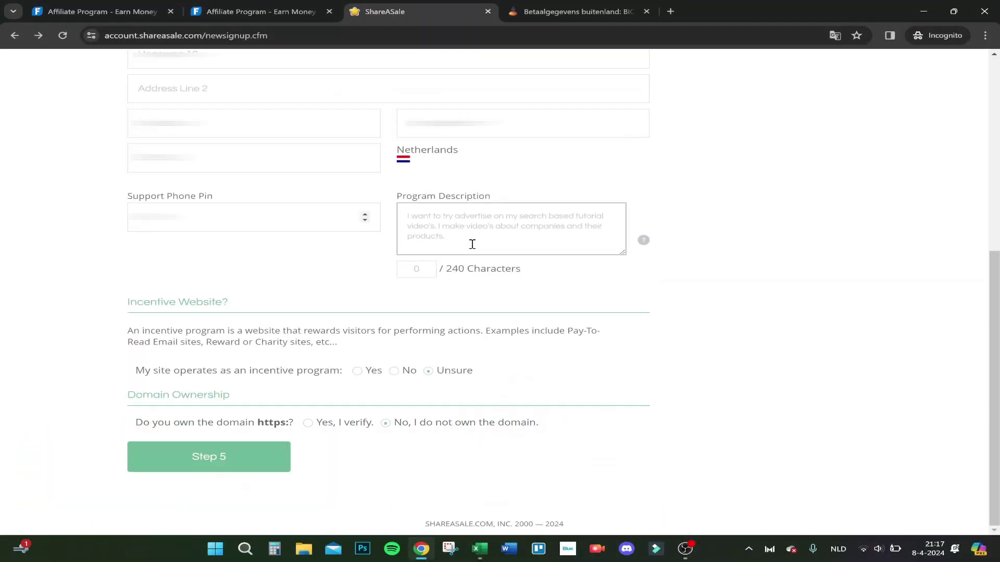
Review the Program Description and submit contact details with incentive program Unsure and domain not owned
left_click(498, 240)
key("ctrl+a")
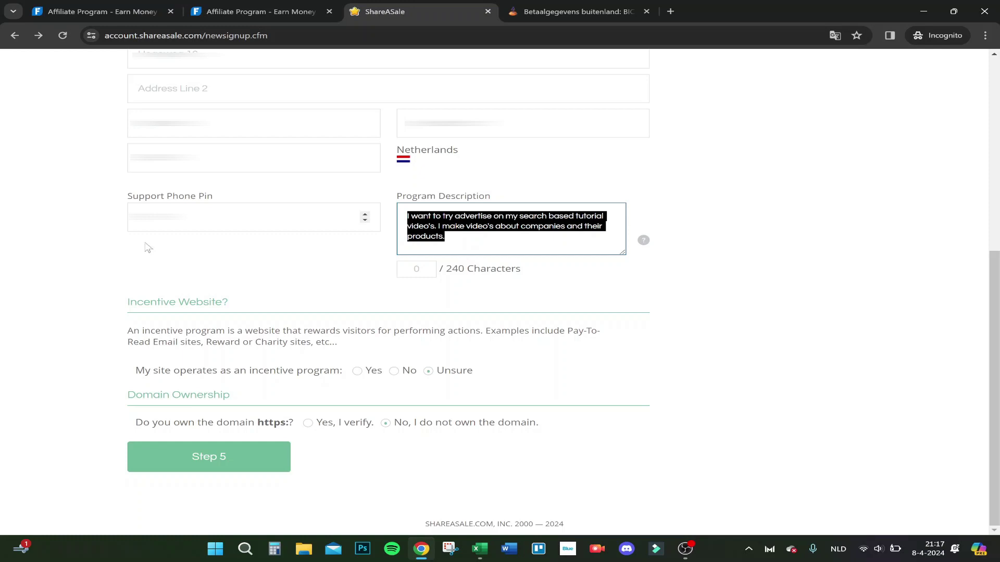
left_click(204, 288)
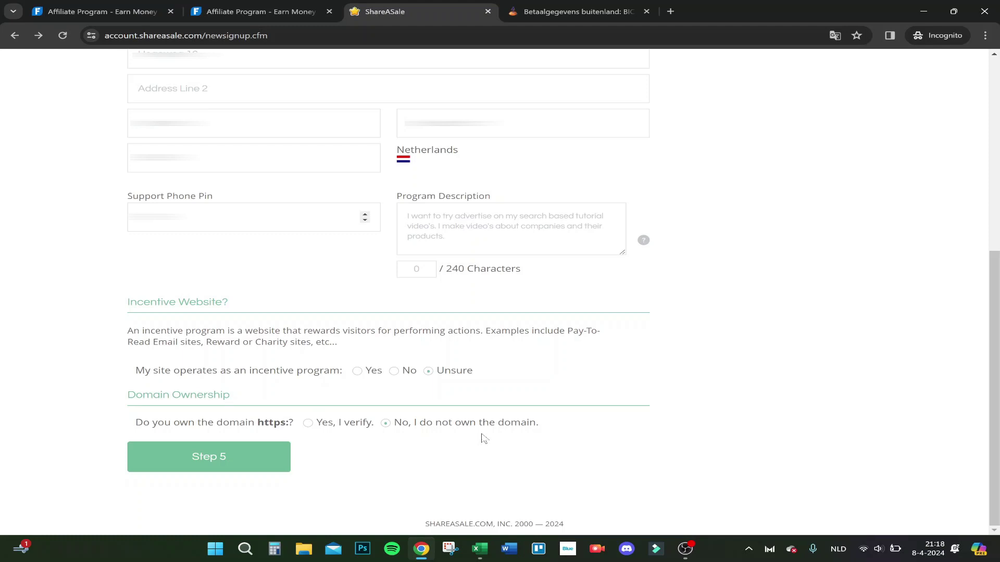
left_click(221, 457)
Read the Payment Information notes on monthly payment dates and changing the payment method later
scroll(333, 230, "down", 2)
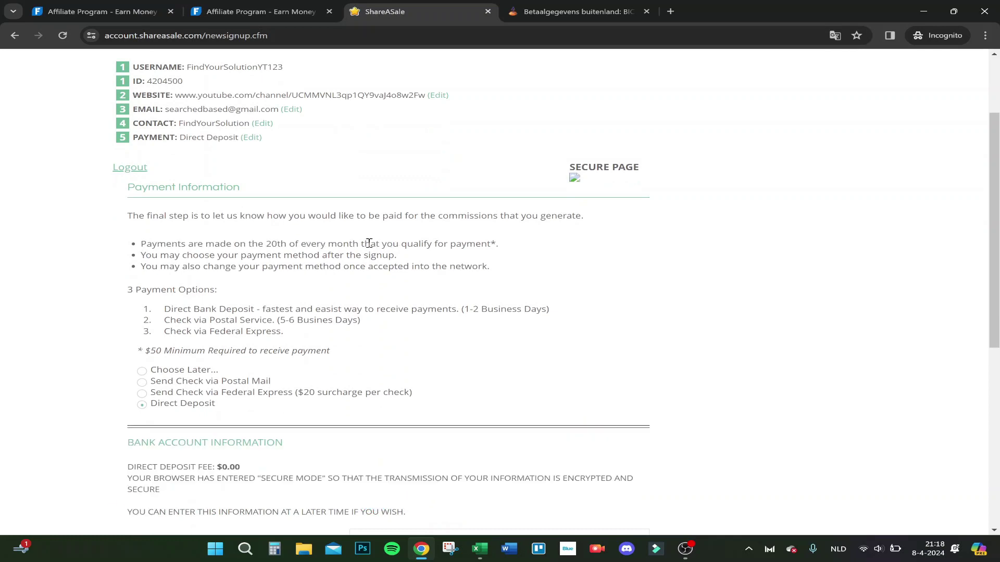
left_click_drag(199, 248, 352, 243)
left_click(352, 244)
left_click_drag(499, 243, 392, 244)
left_click(139, 257)
left_click_drag(160, 255, 368, 257)
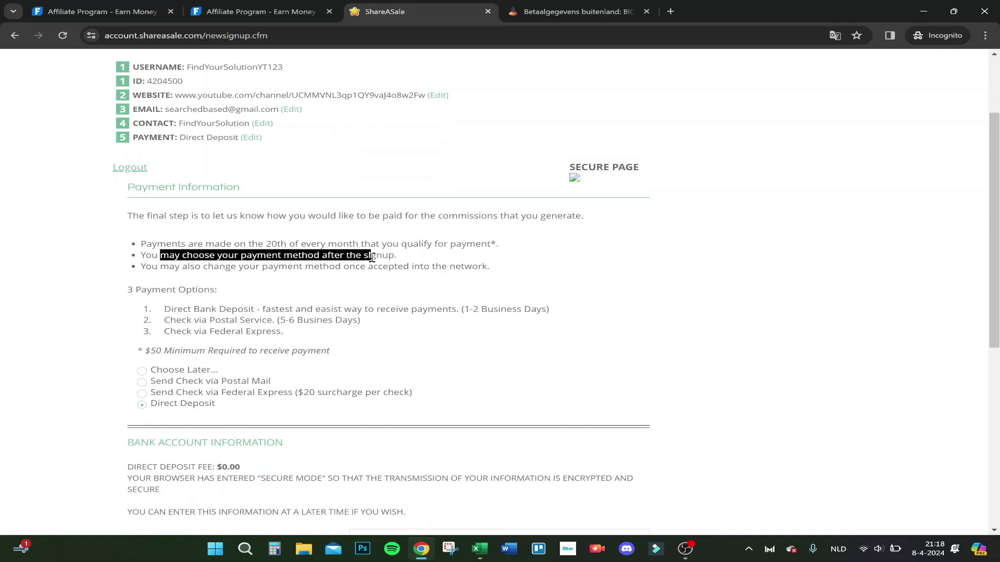
left_click(168, 266)
left_click_drag(140, 268, 523, 274)
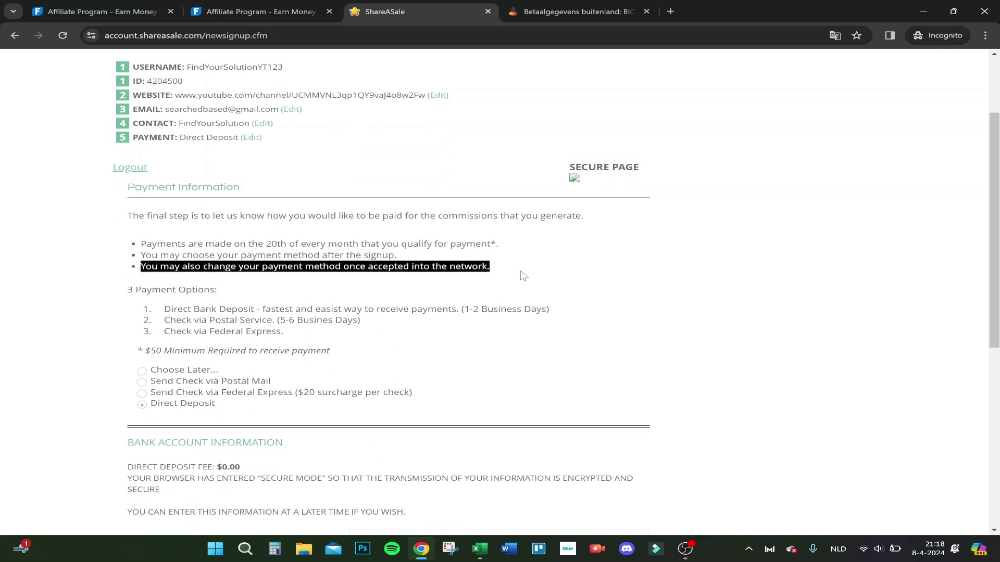
left_click(522, 274)
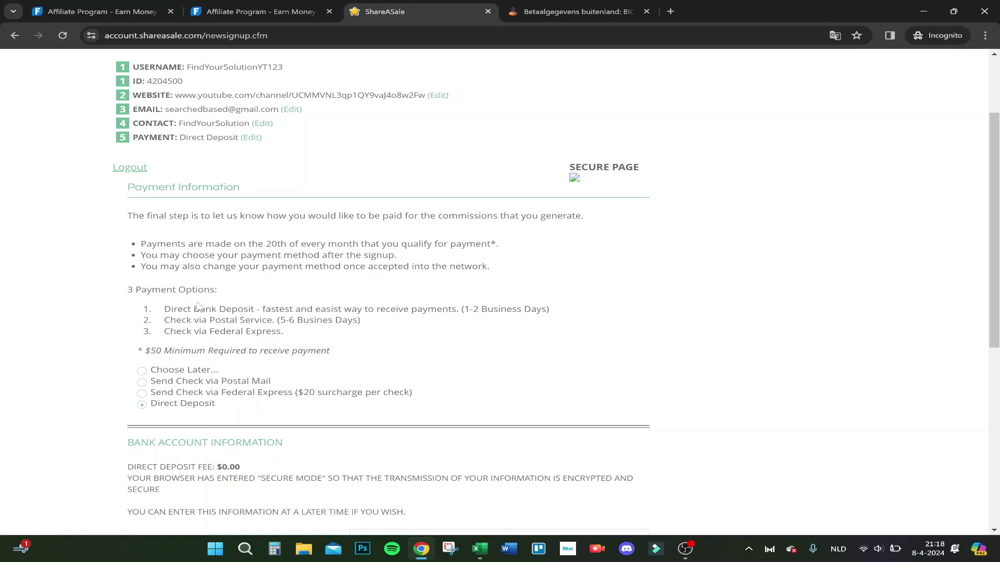
Review the check options and $50 minimum, then submit with Direct Deposit as payment method
left_click_drag(186, 308, 329, 320)
left_click(310, 319)
left_click_drag(181, 318, 319, 322)
left_click(319, 321)
left_click_drag(182, 332, 365, 340)
left_click(364, 339)
left_click_drag(149, 355, 358, 354)
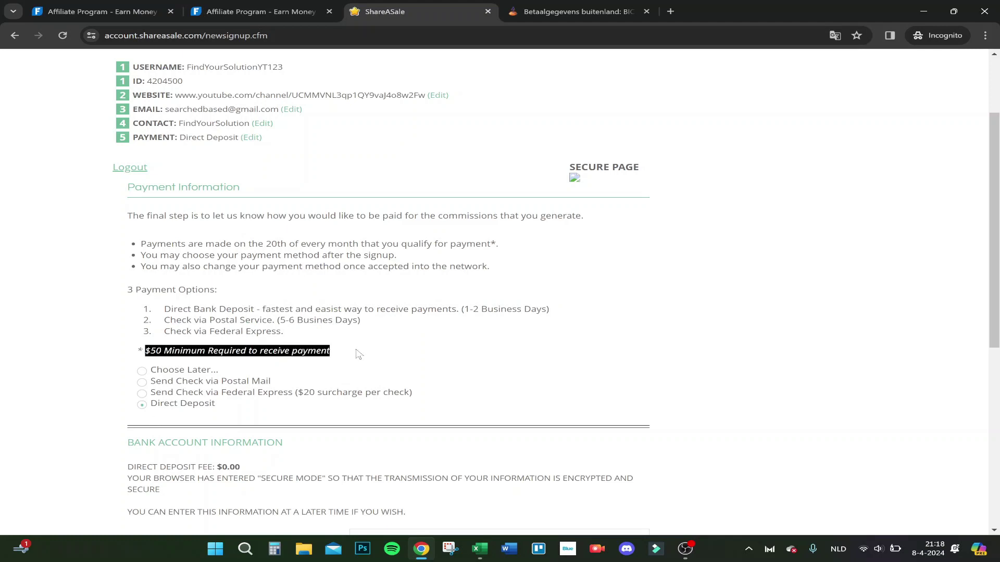
left_click(533, 353)
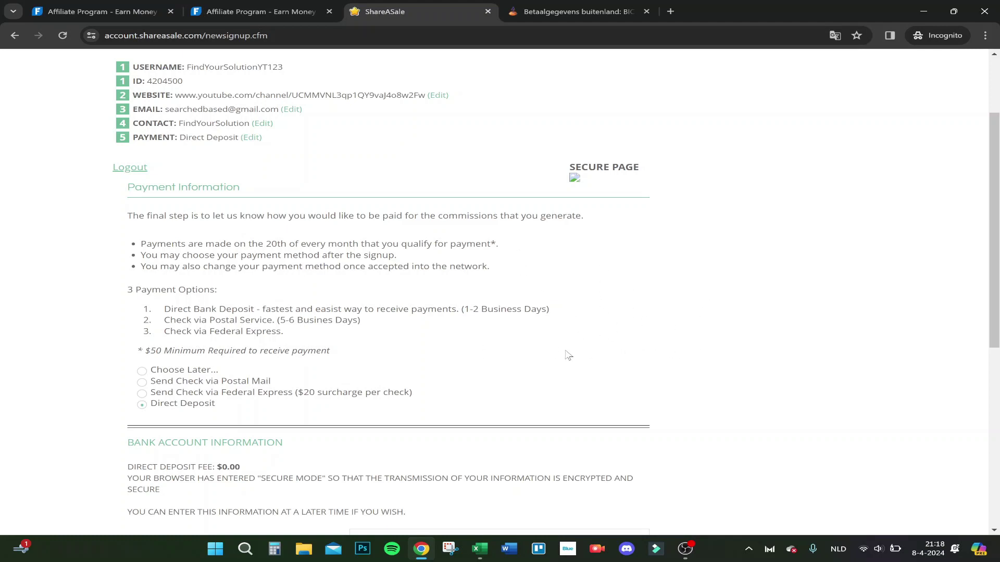
scroll(891, 349, "down", 7)
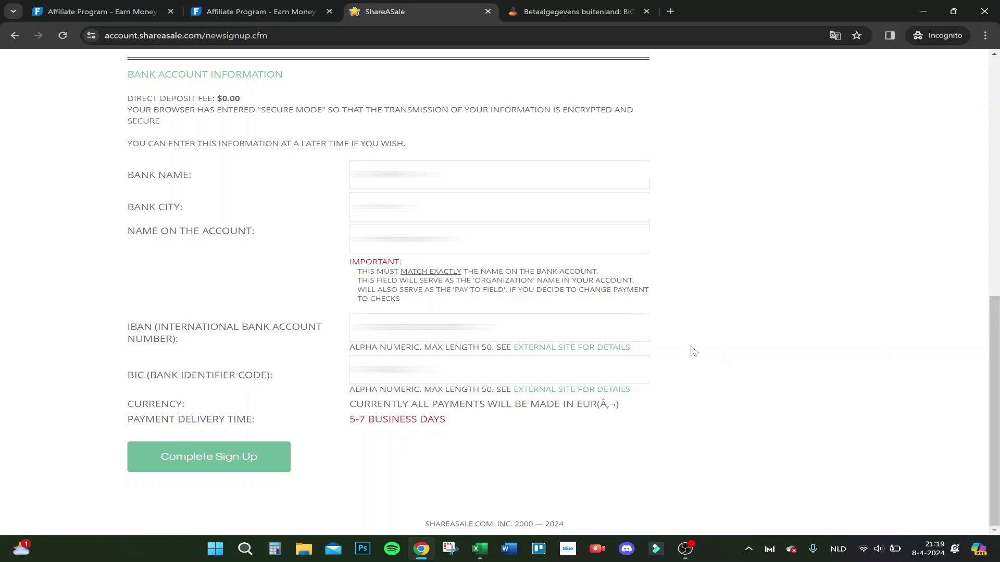
left_click(180, 457)
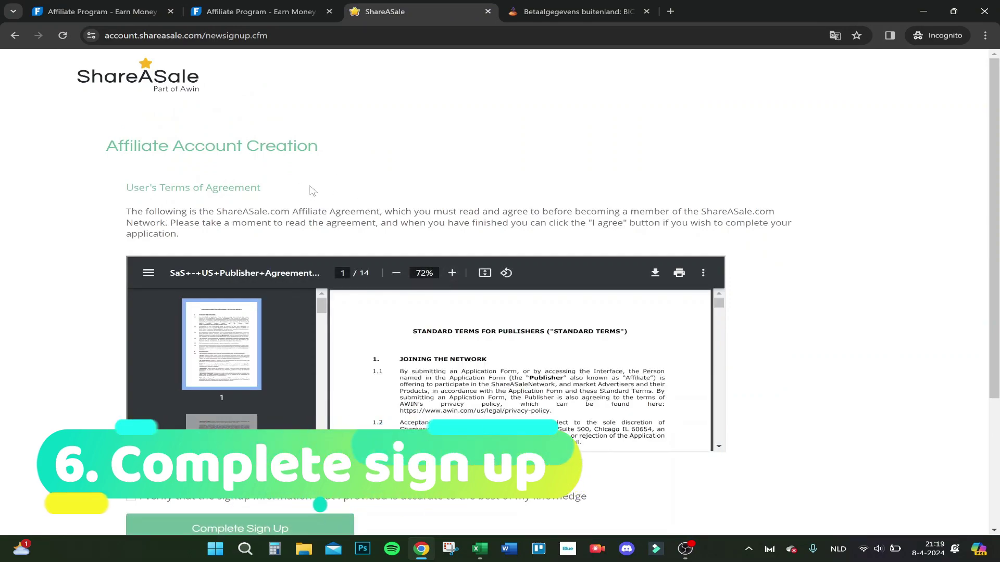
Scroll through the publisher agreement and download its PDF
scroll(308, 191, "down", 1)
scroll(483, 266, "down", 4)
scroll(483, 266, "down", 20)
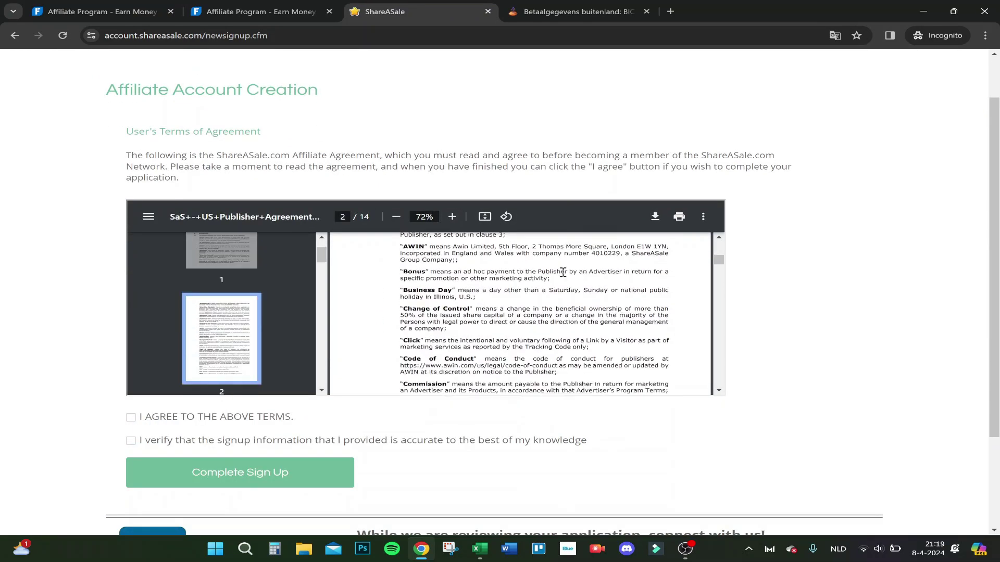
scroll(563, 272, "down", 8)
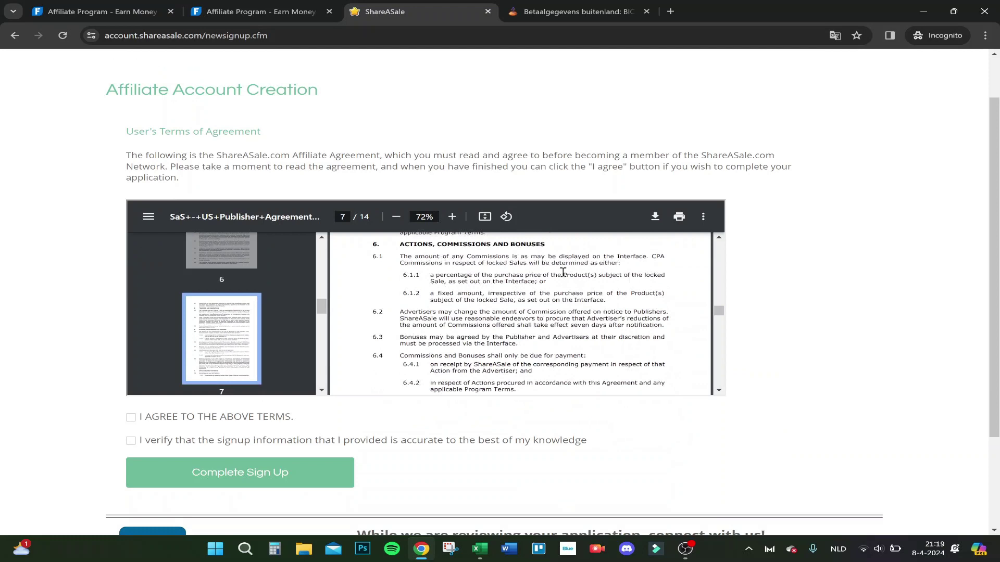
left_click(654, 216)
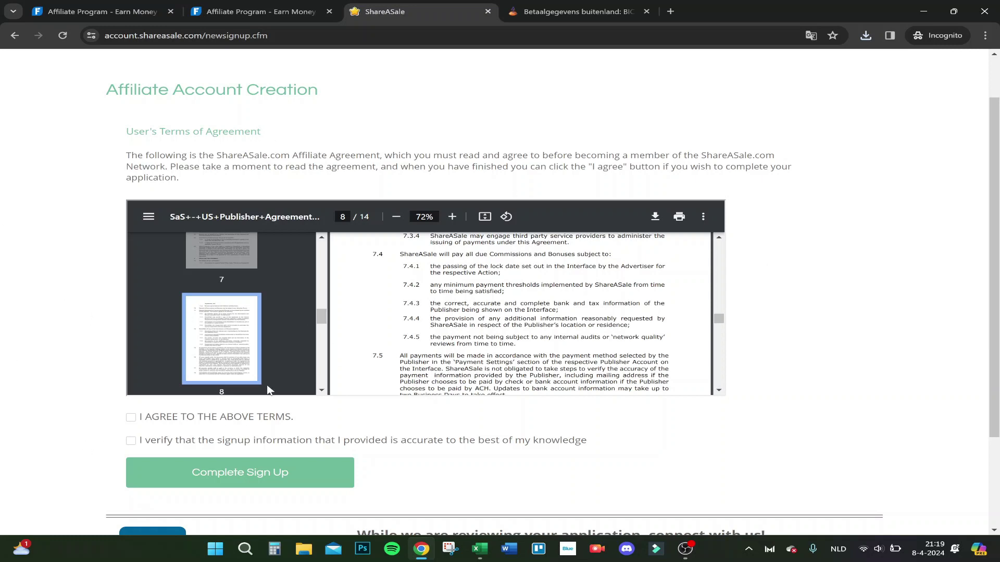
Tick I AGREE TO THE ABOVE TERMS and complete the sign-up
left_click(158, 417)
scroll(134, 443, "down", 2)
scroll(271, 417, "up", 3)
scroll(245, 421, "down", 2)
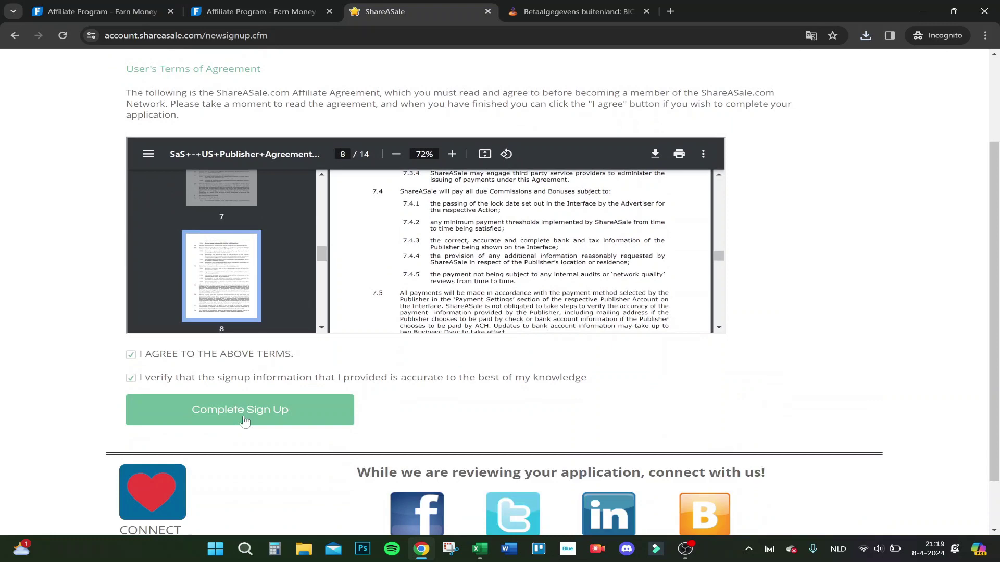
left_click(245, 421)
scroll(439, 237, "down", 3)
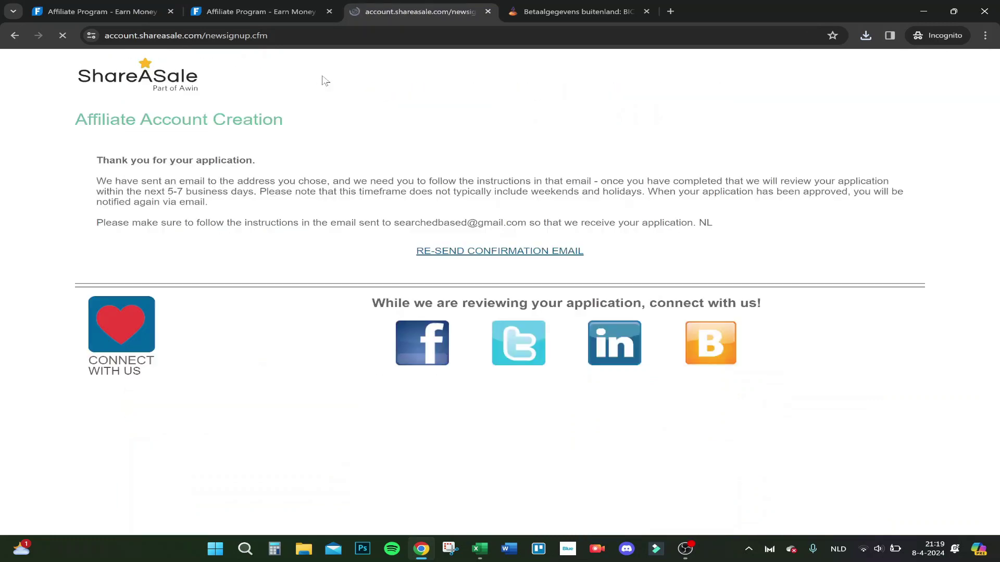
left_click_drag(89, 154, 482, 157)
left_click(482, 156)
left_click_drag(123, 192, 493, 194)
left_click(494, 193)
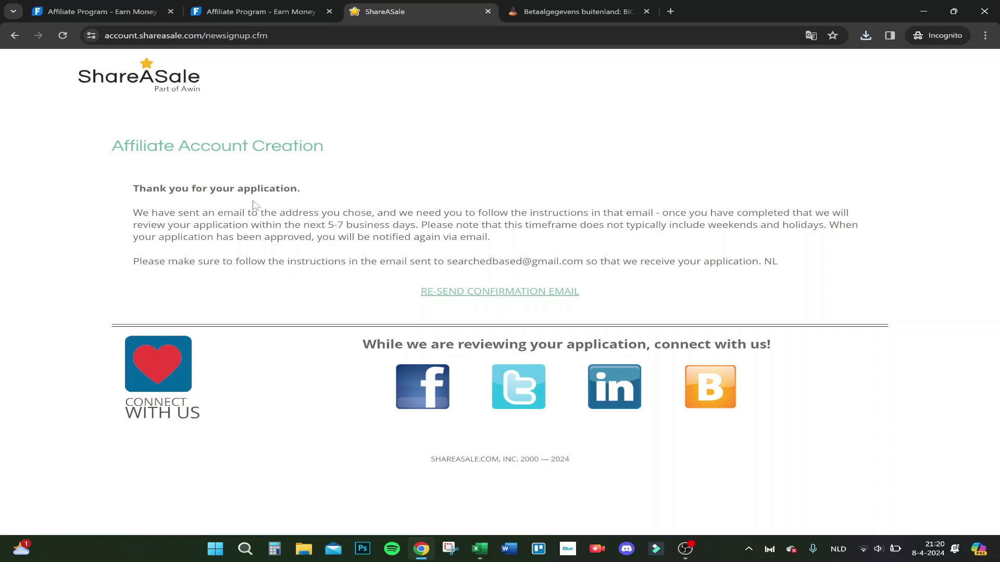
left_click_drag(134, 212, 151, 212)
left_click(135, 200)
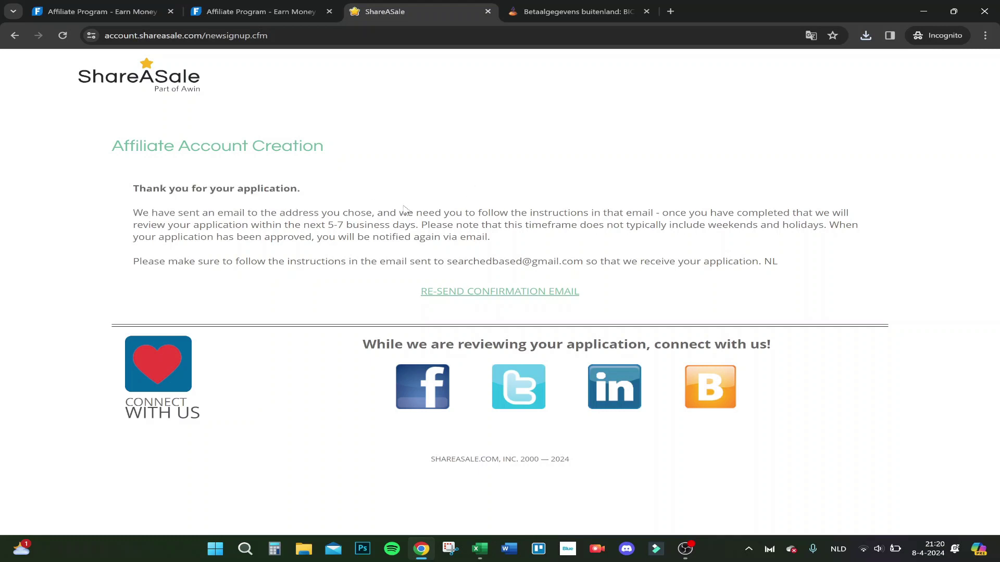
left_click_drag(255, 215, 404, 225)
left_click(274, 220)
left_click_drag(289, 224, 443, 225)
left_click(313, 227)
left_click_drag(229, 225, 485, 227)
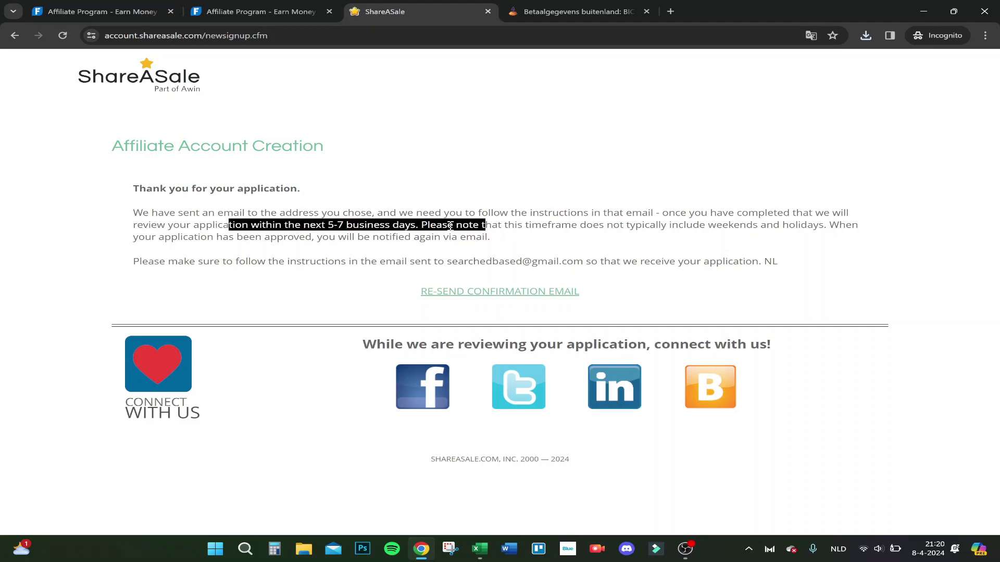